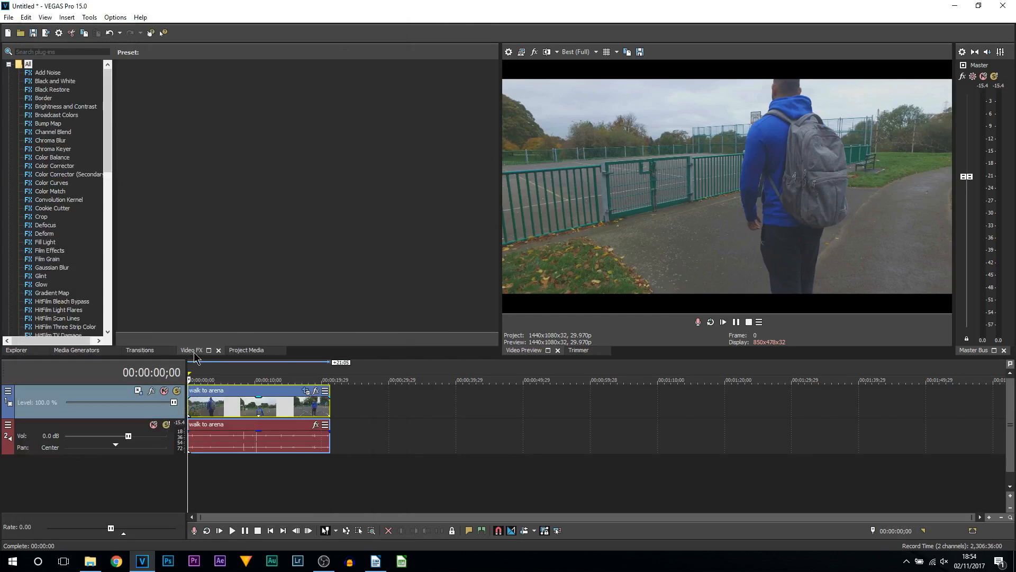
# Apply the default Brightness and Contrast effect to the walk to arena video clip and set its contrast to 0.200.
pyautogui.click(64, 106)
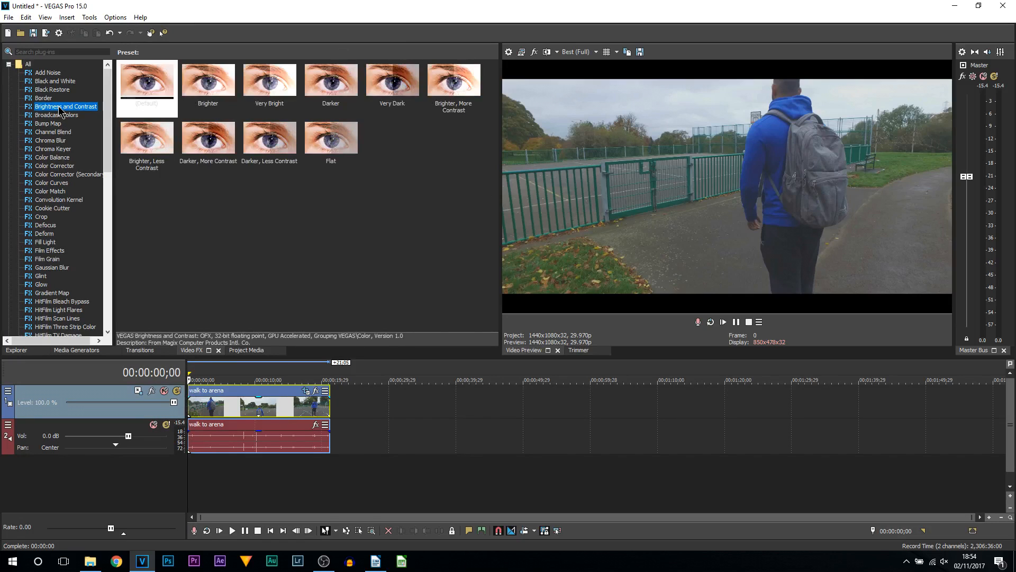
pyautogui.moveTo(151, 83); pyautogui.dragTo(212, 405)
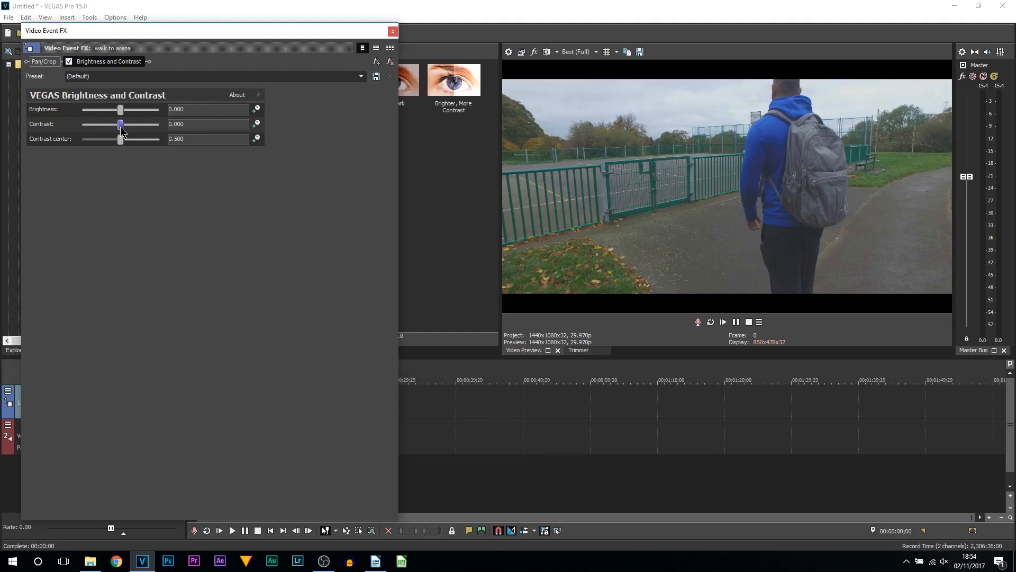
pyautogui.moveTo(120, 128); pyautogui.dragTo(120, 128)
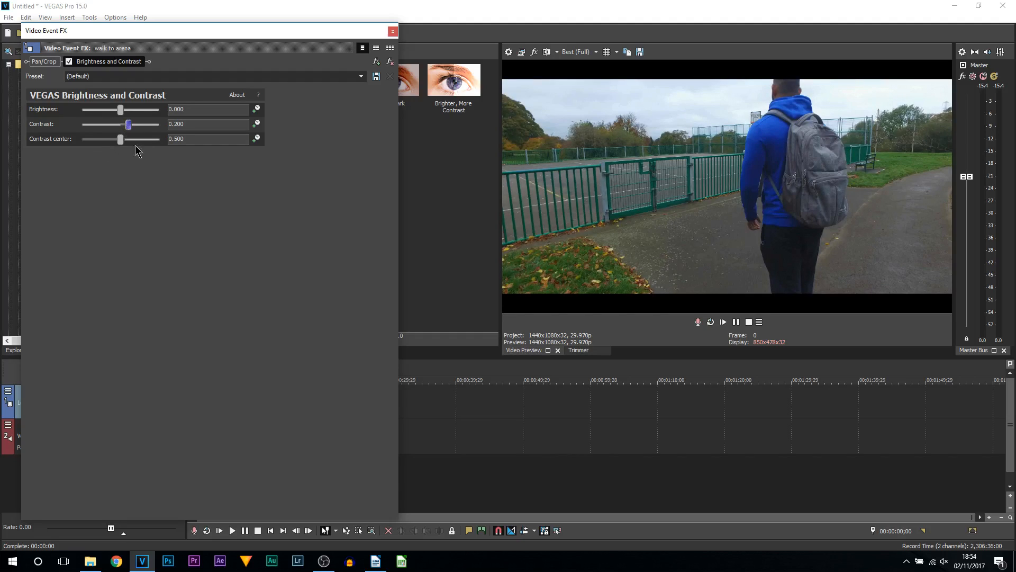
pyautogui.click(68, 64)
pyautogui.click(392, 31)
# Add the default Color Curves effect to the video clip and bend the RGB curve downward to darken the highlights.
pyautogui.click(54, 183)
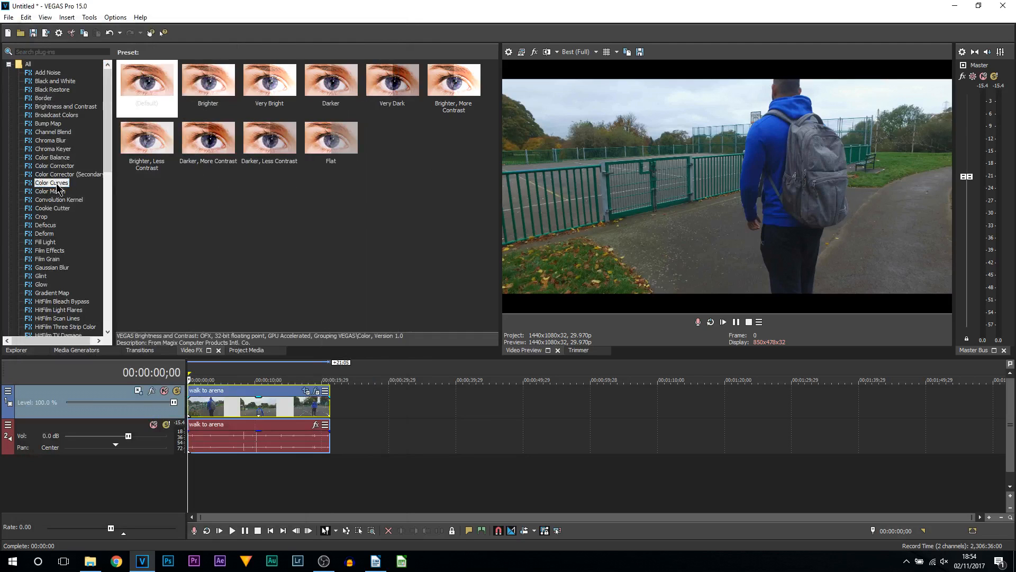
pyautogui.click(144, 83)
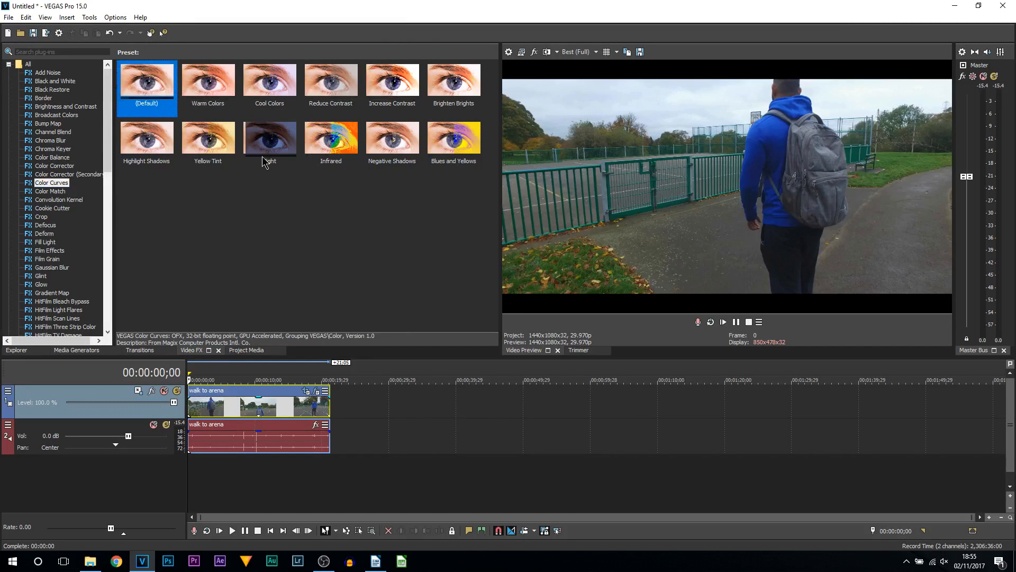
pyautogui.click(270, 168)
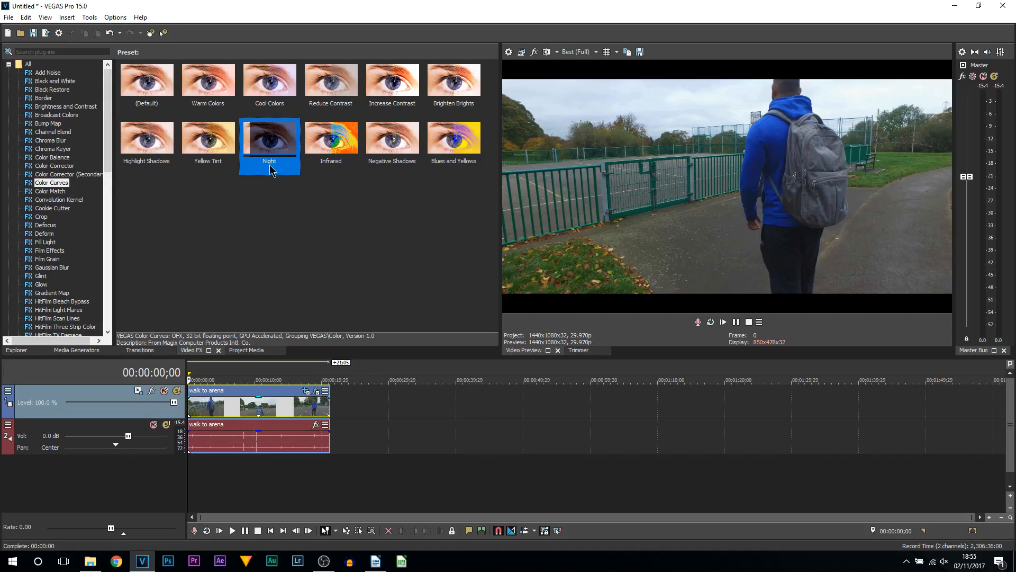
pyautogui.click(274, 222)
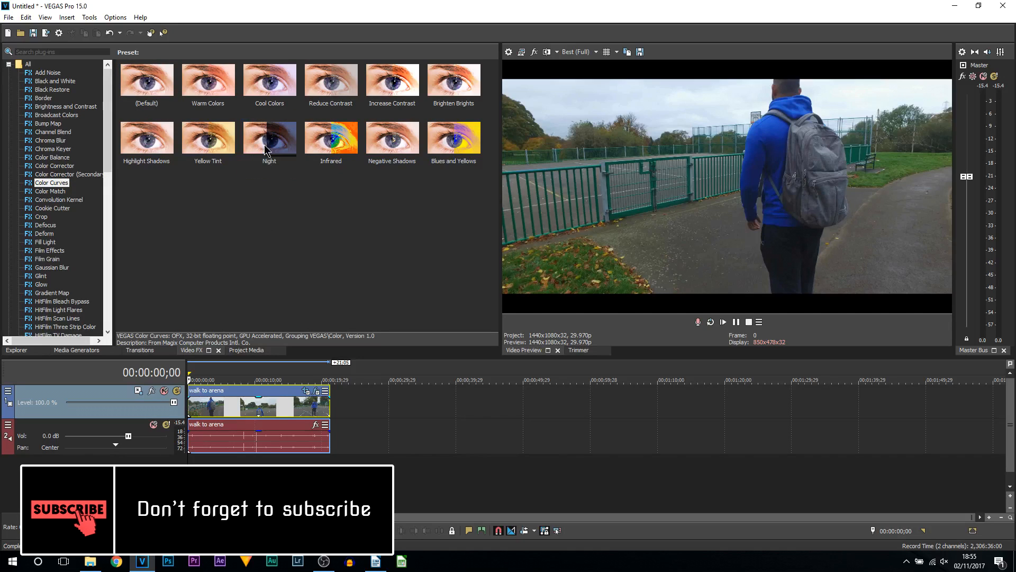
pyautogui.moveTo(153, 94); pyautogui.dragTo(215, 406)
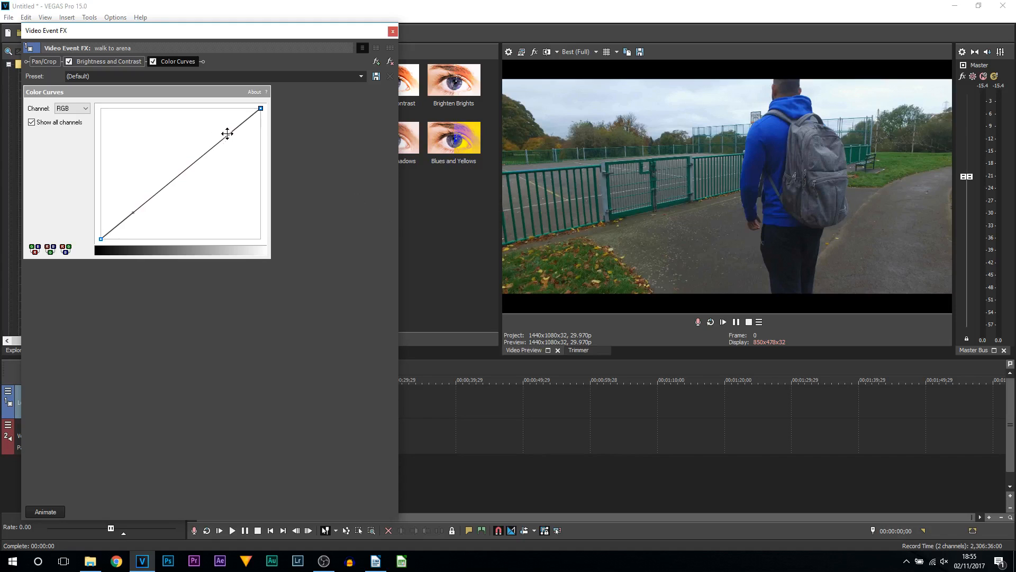
pyautogui.moveTo(227, 134); pyautogui.dragTo(260, 138)
pyautogui.moveTo(133, 213); pyautogui.dragTo(135, 219)
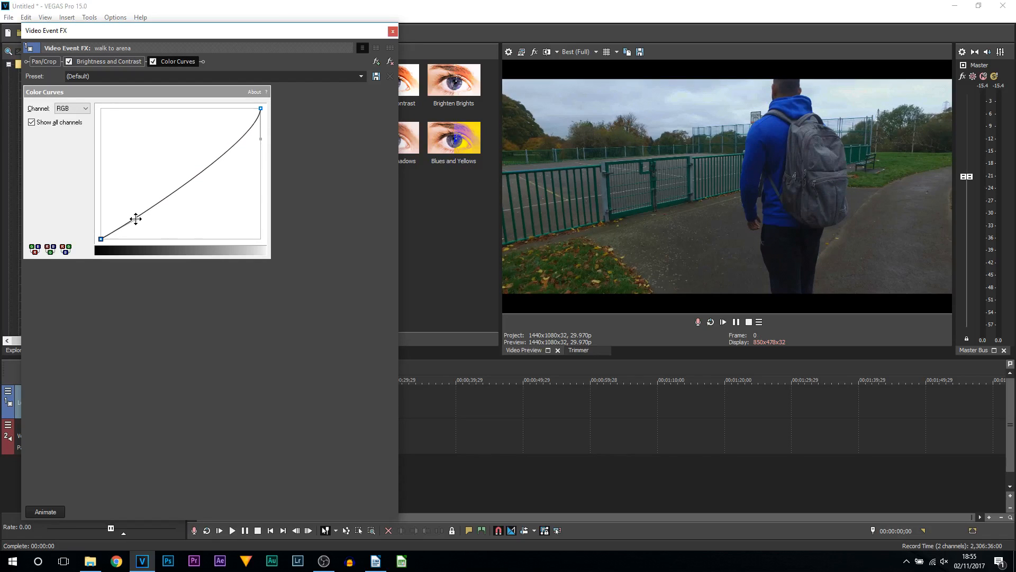
# Compare the picture with the Color Curves effect bypassed and enabled.
pyautogui.click(154, 62)
pyautogui.click(154, 62)
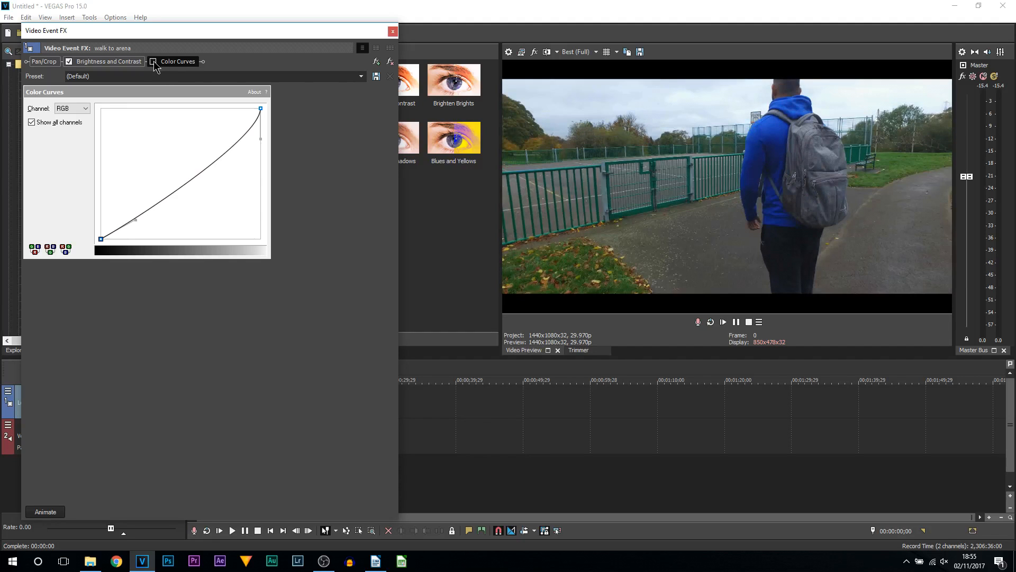
pyautogui.click(154, 63)
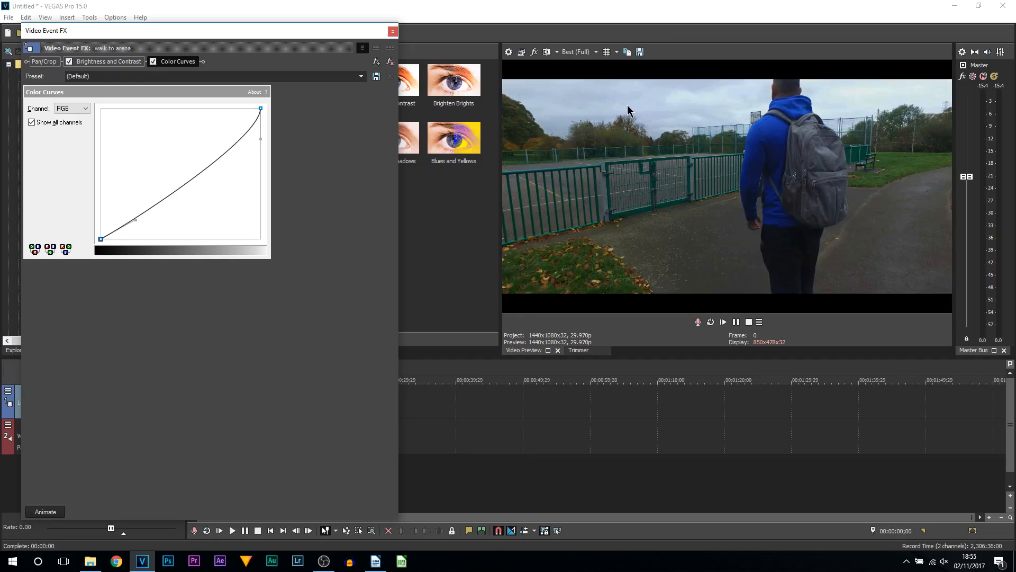
pyautogui.click(154, 63)
pyautogui.click(153, 62)
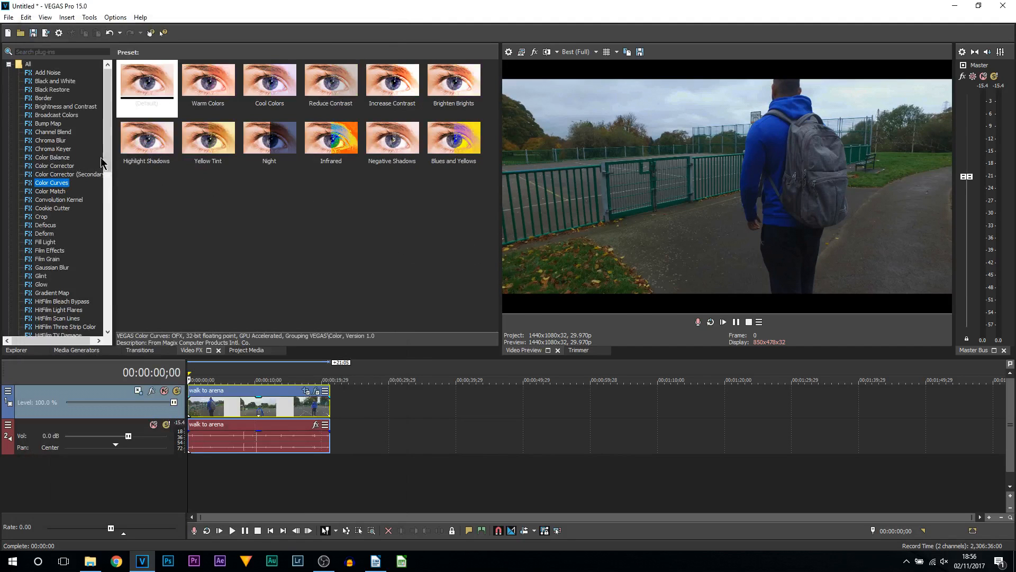
# Add the default Color Corrector effect to the walk to arena video clip.
pyautogui.click(67, 166)
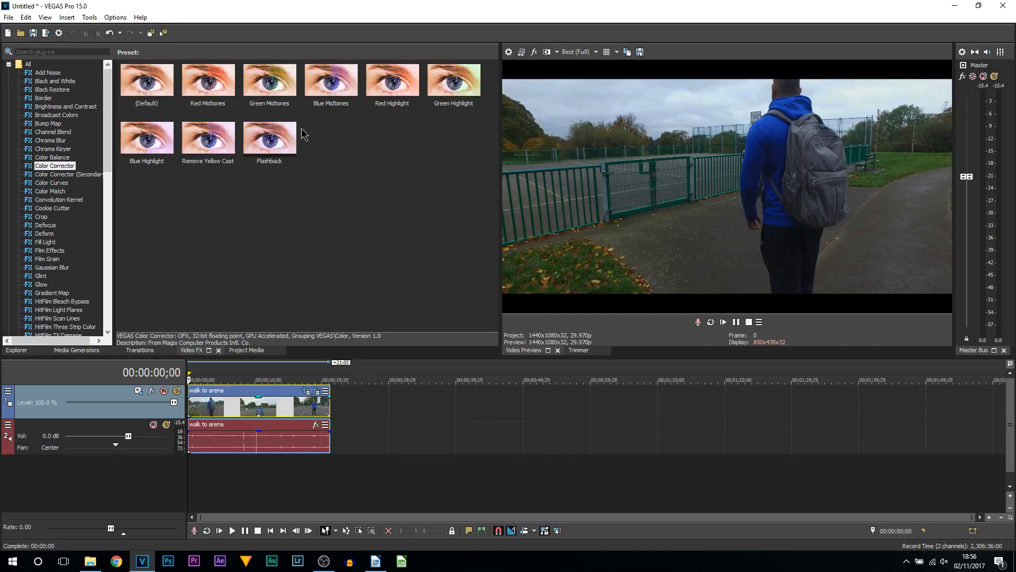
pyautogui.click(143, 78)
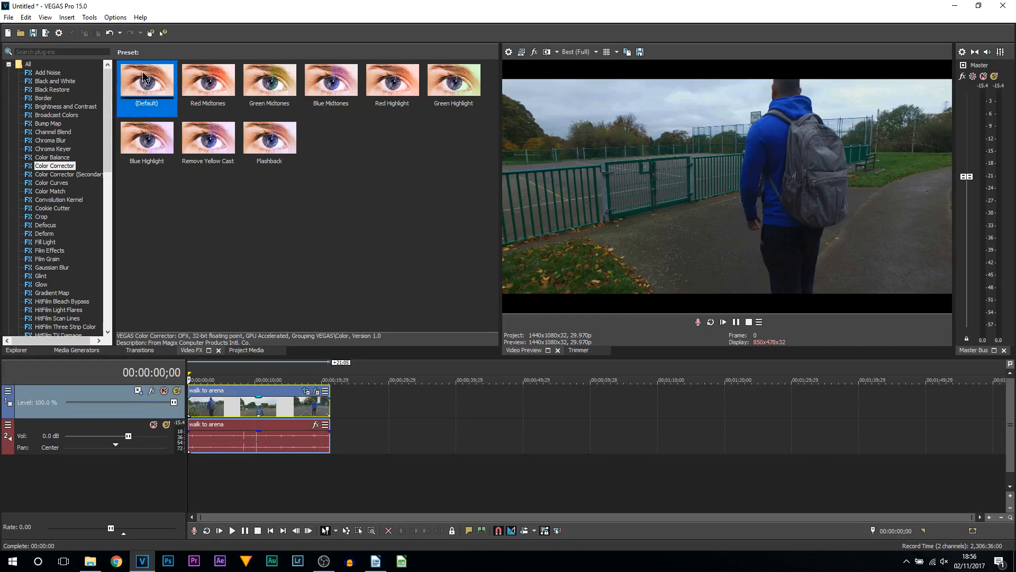
pyautogui.moveTo(143, 78); pyautogui.dragTo(217, 404)
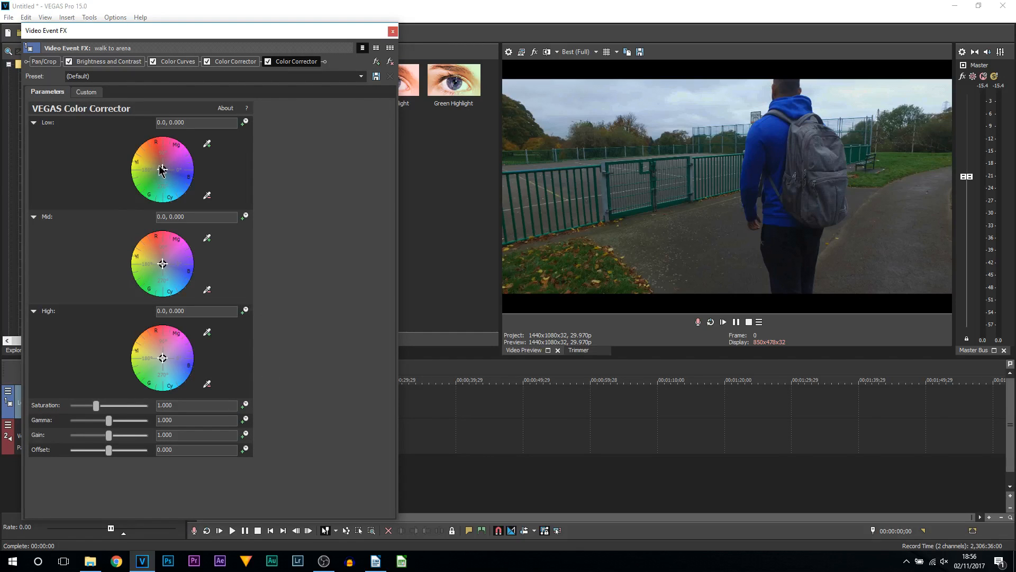
# Warm the clip with color wheels at Low 142.07, 0.2324, Mid 124.02, 0.2681 and High 120.69, 0.4245, and try out the saturation.
pyautogui.moveTo(159, 168); pyautogui.dragTo(157, 166)
pyautogui.moveTo(161, 264); pyautogui.dragTo(157, 256)
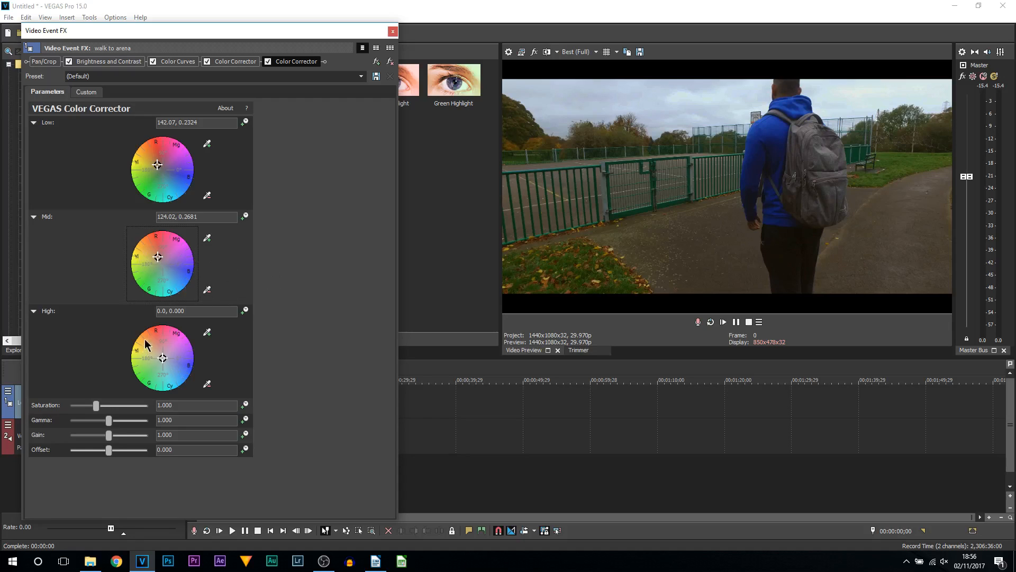
pyautogui.moveTo(157, 342); pyautogui.dragTo(156, 346)
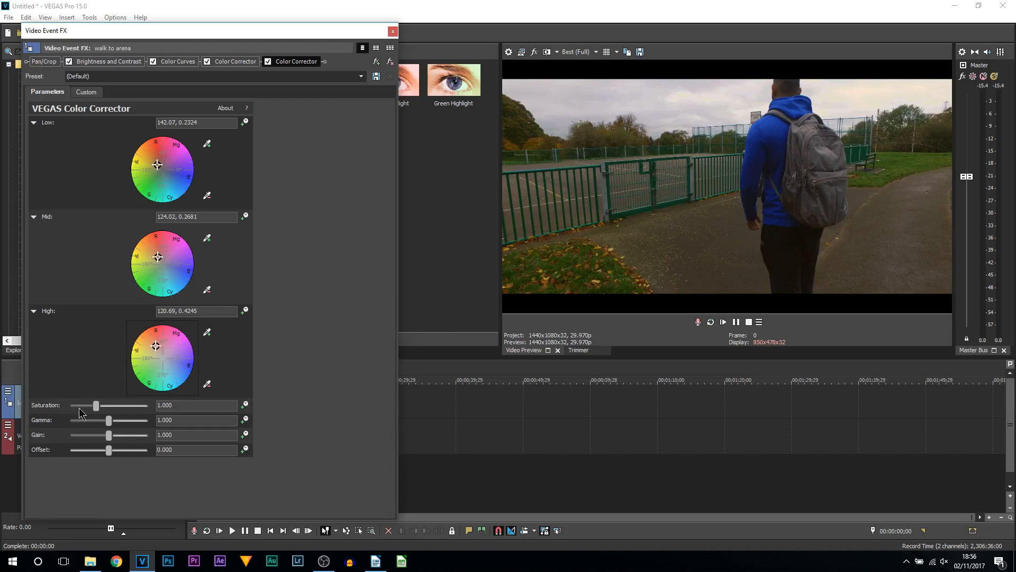
pyautogui.moveTo(96, 406)
pyautogui.mouseDown()
pyautogui.moveTo(71, 407)
pyautogui.moveTo(96, 414)
pyautogui.mouseUp()
pyautogui.doubleClick(130, 407)
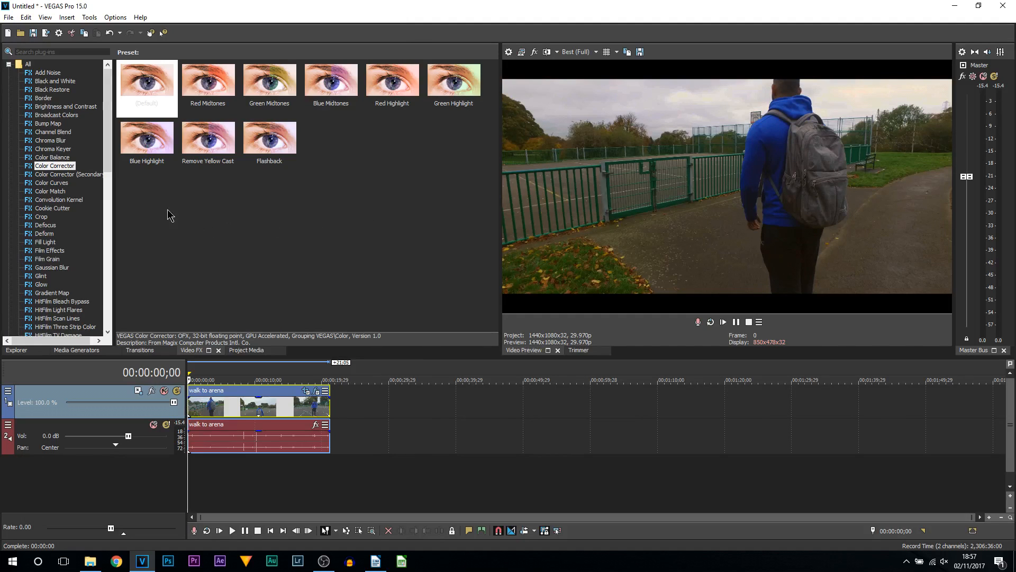
# Add the Sharpen effect with the Light preset to the video clip and try stronger and weaker sharpening amounts.
pyautogui.moveTo(109, 162); pyautogui.dragTo(100, 274)
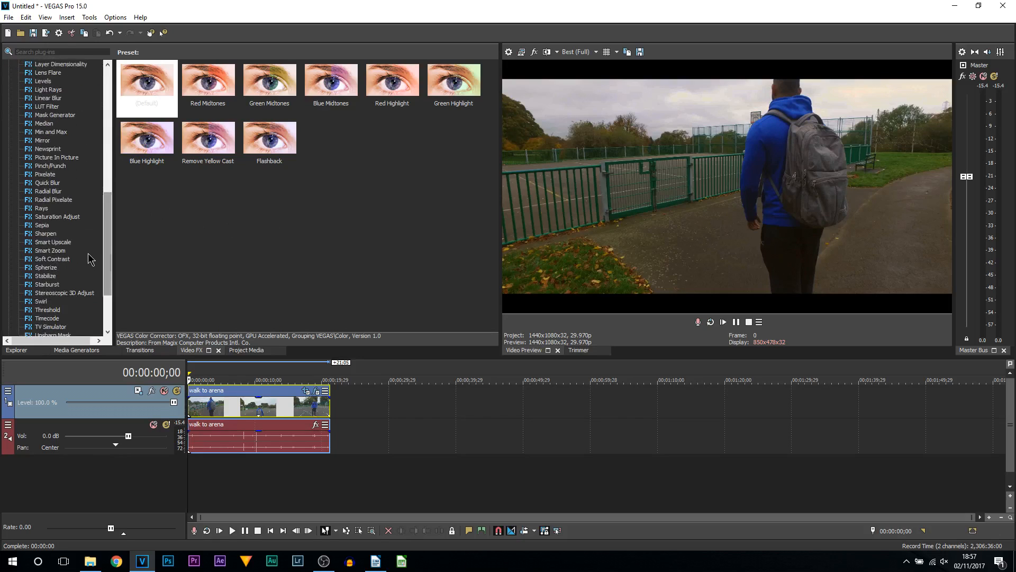
pyautogui.click(47, 235)
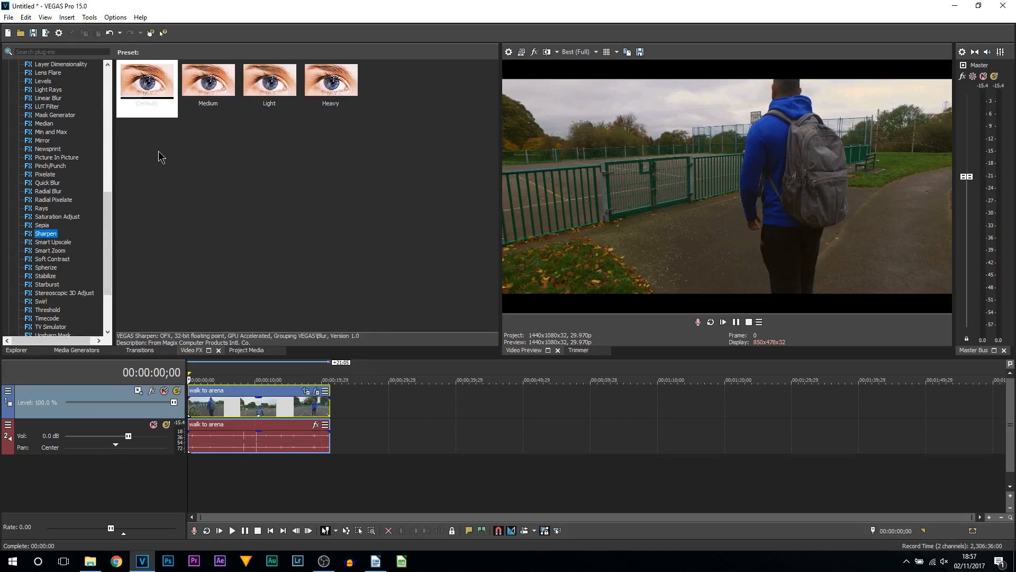
pyautogui.moveTo(271, 86); pyautogui.dragTo(205, 403)
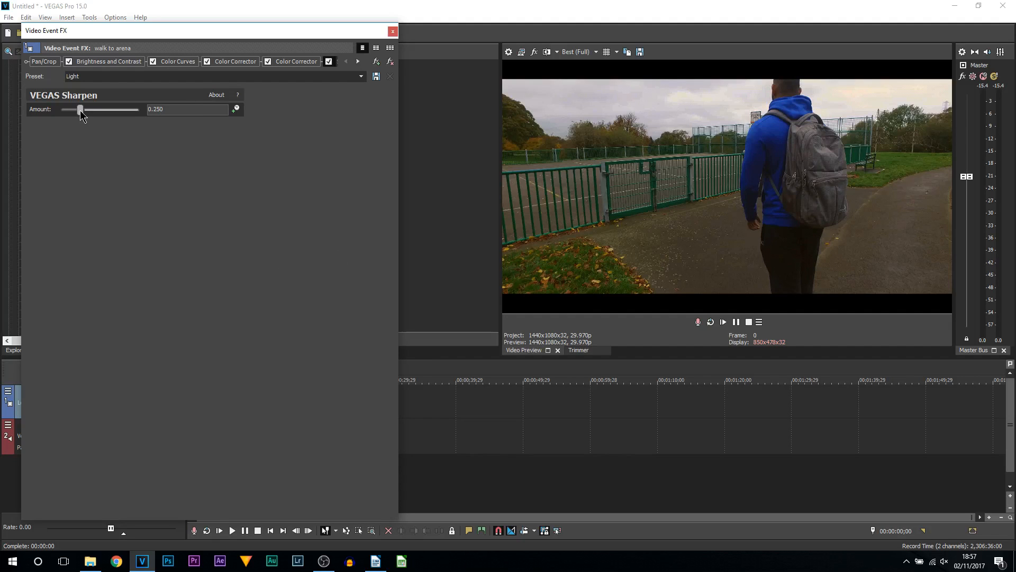
pyautogui.moveTo(109, 110)
pyautogui.mouseDown()
pyautogui.moveTo(278, 106)
pyautogui.moveTo(108, 110)
pyautogui.moveTo(119, 111)
pyautogui.mouseUp()
pyautogui.moveTo(118, 111); pyautogui.dragTo(77, 112)
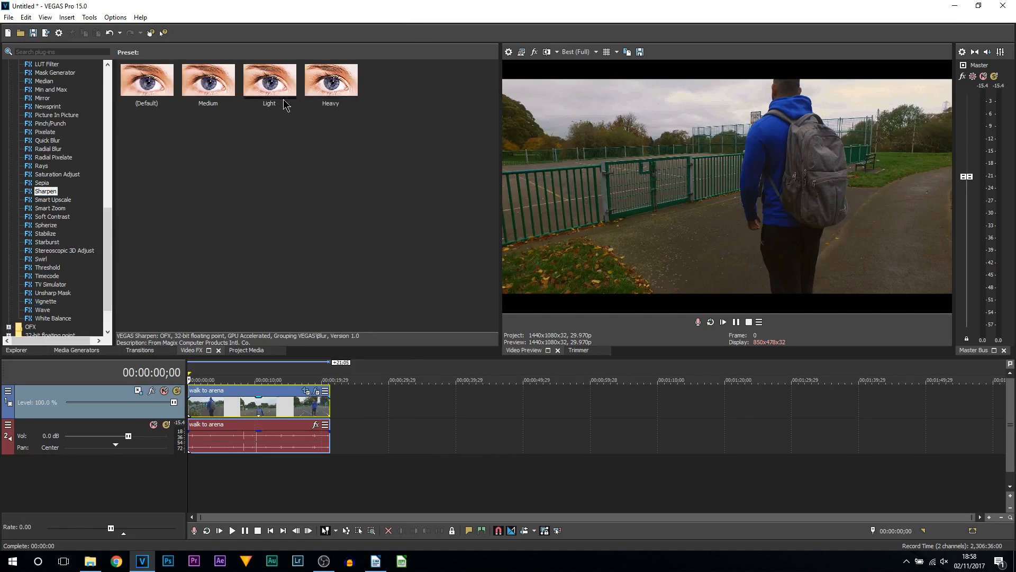
# Add the Soft Contrast effect with the Warm Vignette preset to the walk to arena video clip.
pyautogui.click(45, 301)
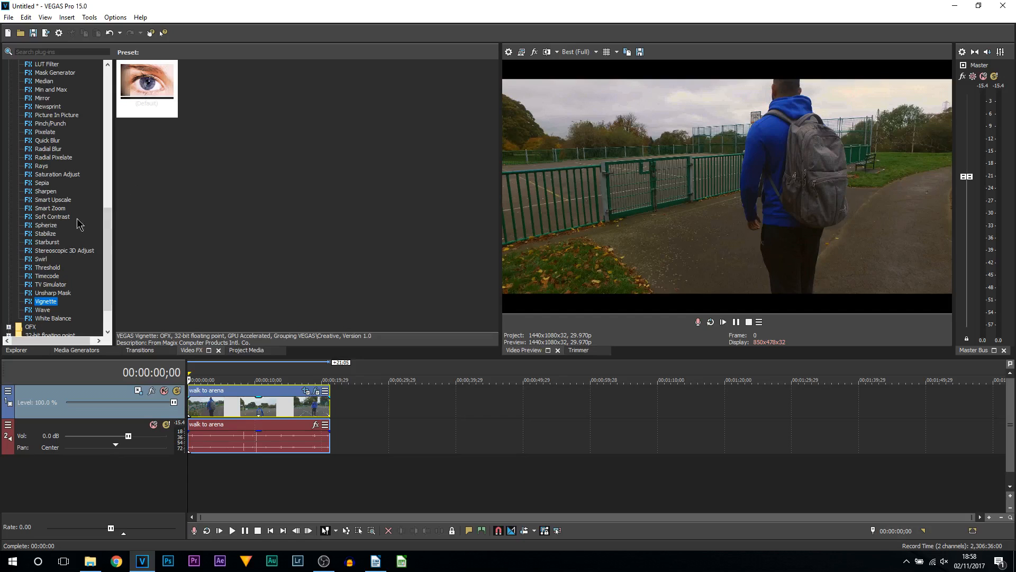
pyautogui.click(59, 217)
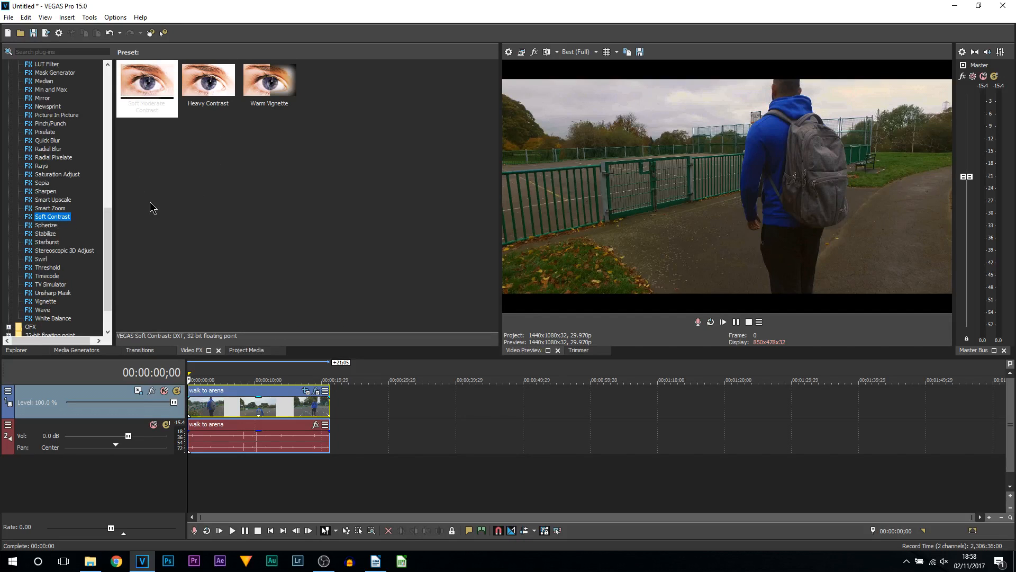
pyautogui.click(261, 101)
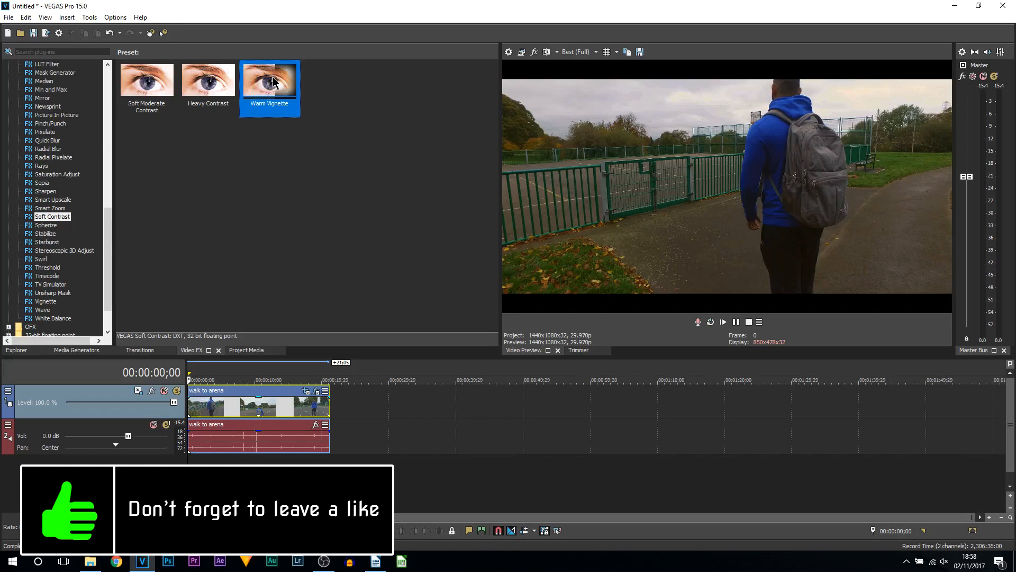
pyautogui.moveTo(281, 84); pyautogui.dragTo(240, 408)
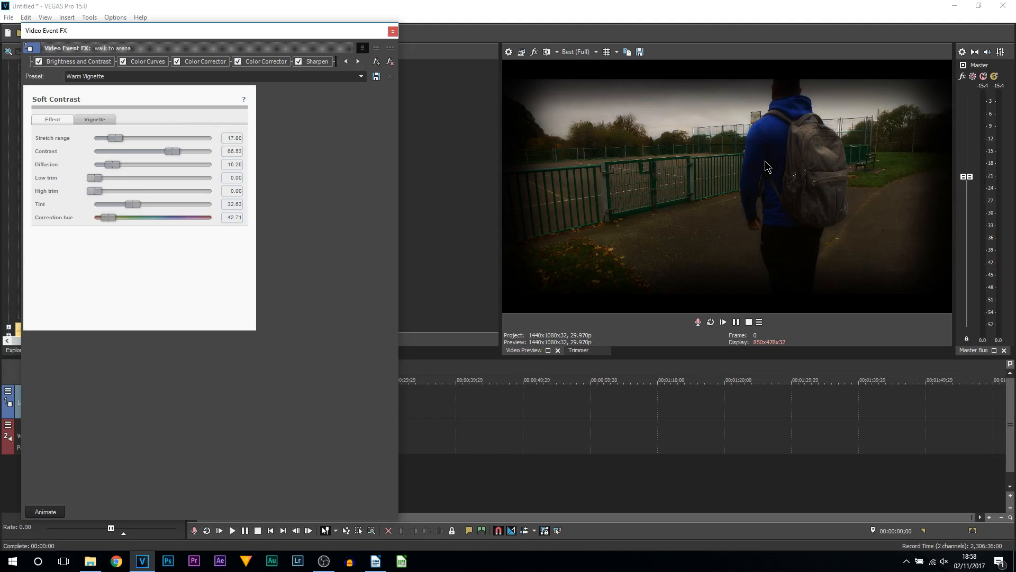
# Set Soft Contrast's stretch range, contrast, diffusion, low trim, high trim and tint all to 0.00.
pyautogui.moveTo(114, 138); pyautogui.dragTo(41, 136)
pyautogui.moveTo(171, 151); pyautogui.dragTo(8, 170)
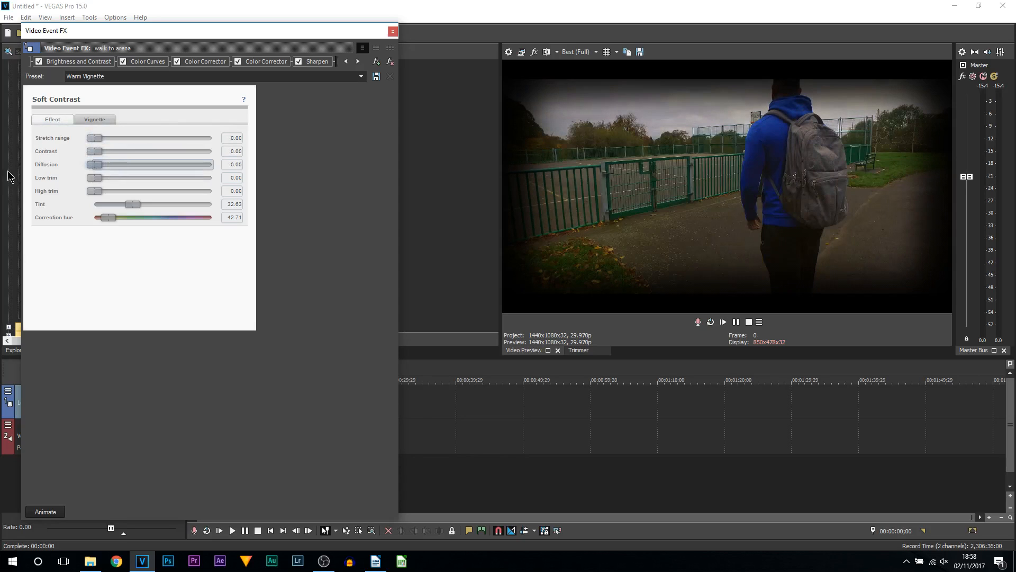
pyautogui.moveTo(93, 190); pyautogui.dragTo(78, 195)
pyautogui.moveTo(141, 210); pyautogui.dragTo(86, 245)
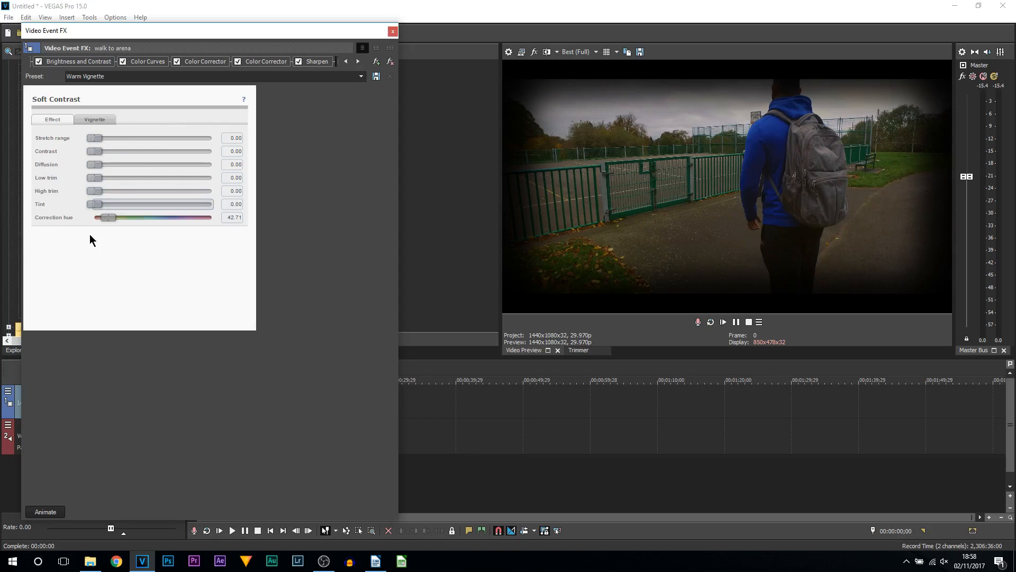
# Adjust the Soft Contrast vignette to strength about 50, width 100, height 100 and corner radius 0.
pyautogui.click(102, 120)
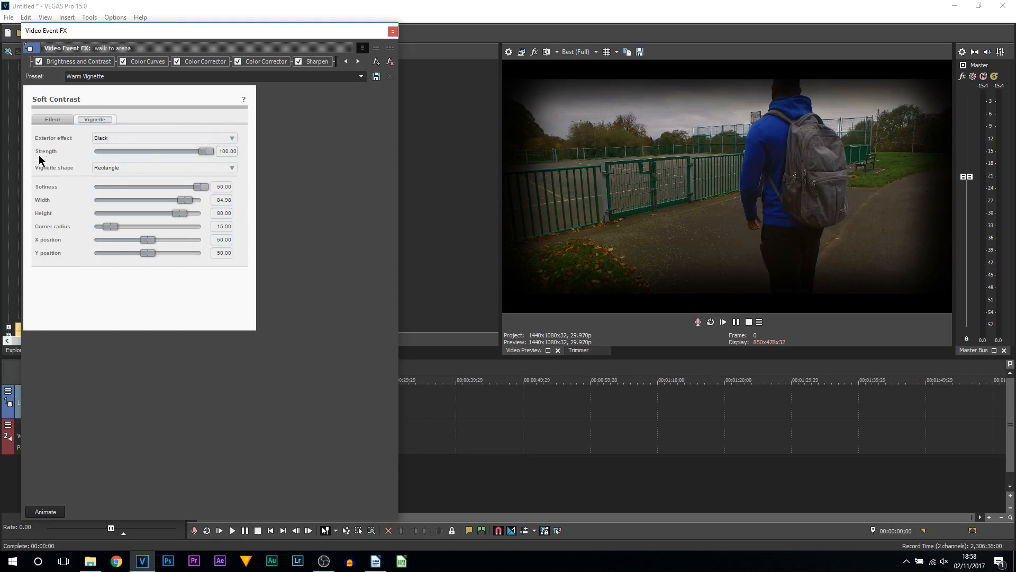
pyautogui.moveTo(205, 152); pyautogui.dragTo(146, 154)
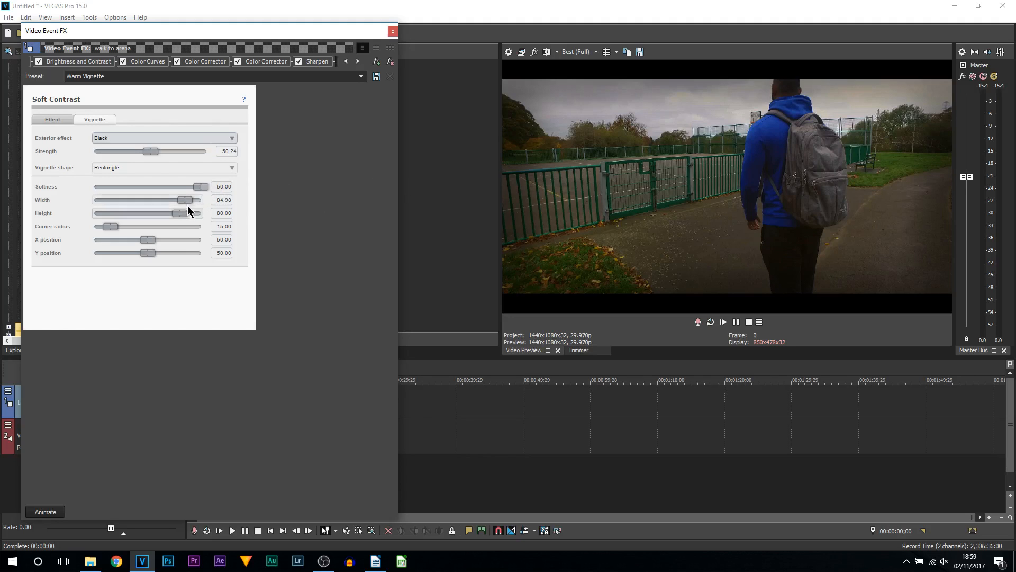
pyautogui.moveTo(184, 200); pyautogui.dragTo(258, 199)
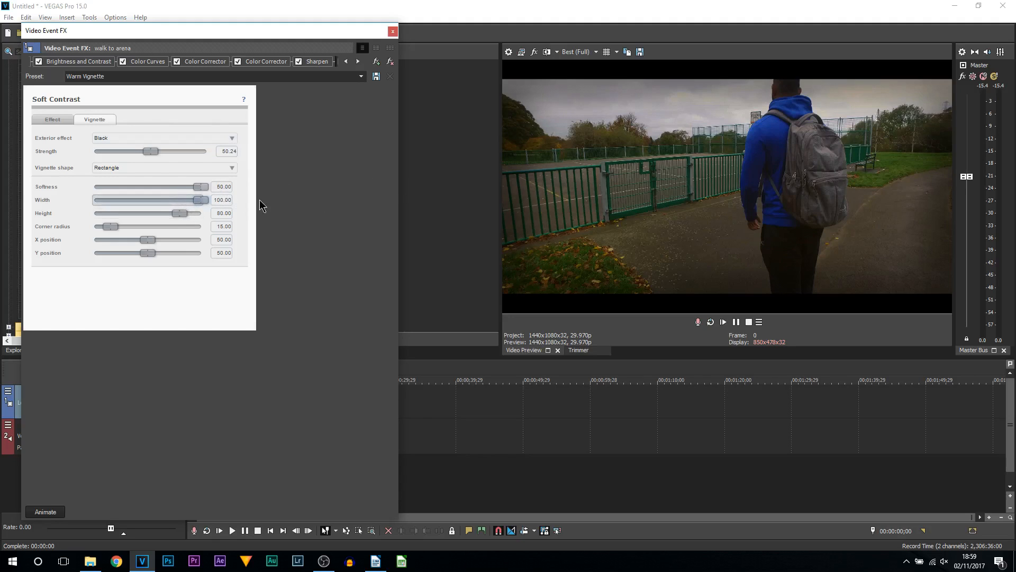
pyautogui.moveTo(179, 213); pyautogui.dragTo(285, 205)
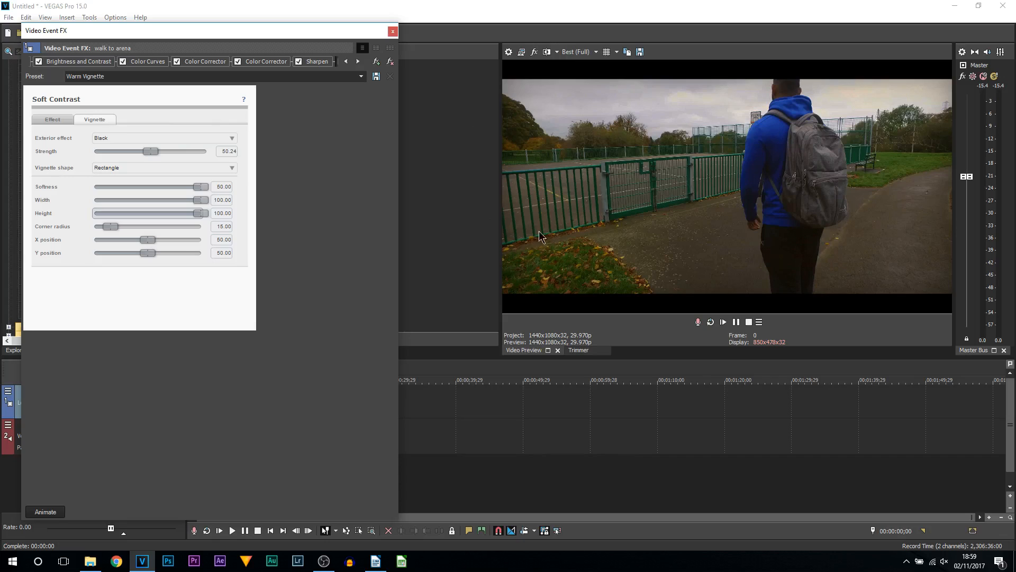
pyautogui.moveTo(110, 227); pyautogui.dragTo(40, 238)
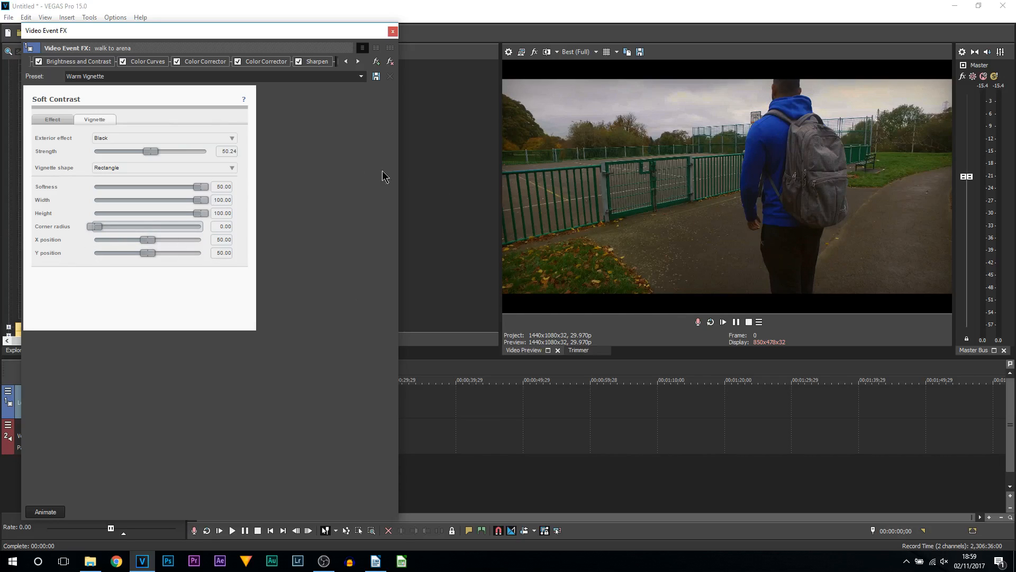
# Compare the clip with and without the Soft Contrast vignette by toggling the effect off and back on.
pyautogui.click(358, 62)
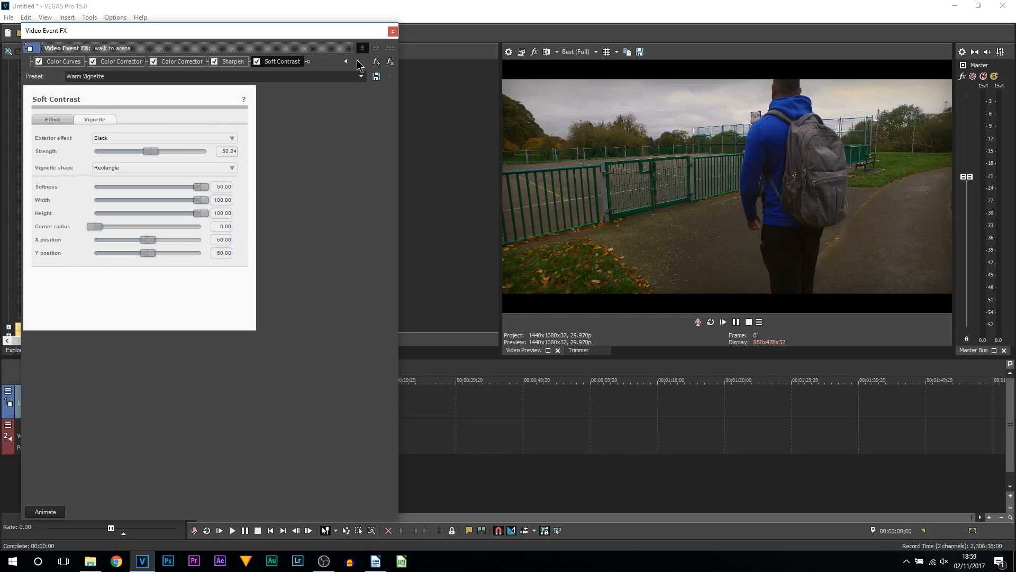
pyautogui.click(257, 62)
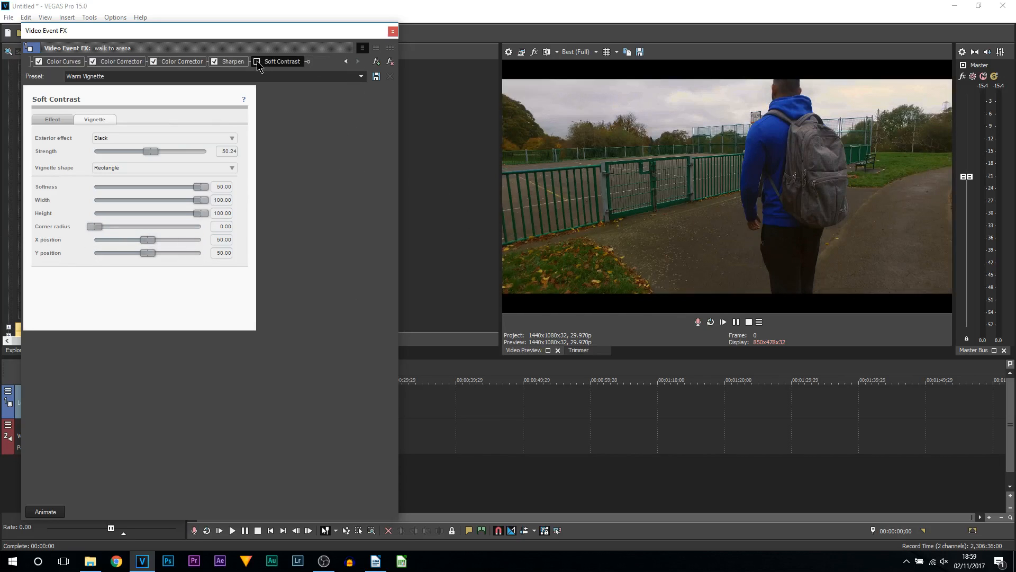
pyautogui.click(257, 62)
pyautogui.click(257, 61)
pyautogui.click(257, 62)
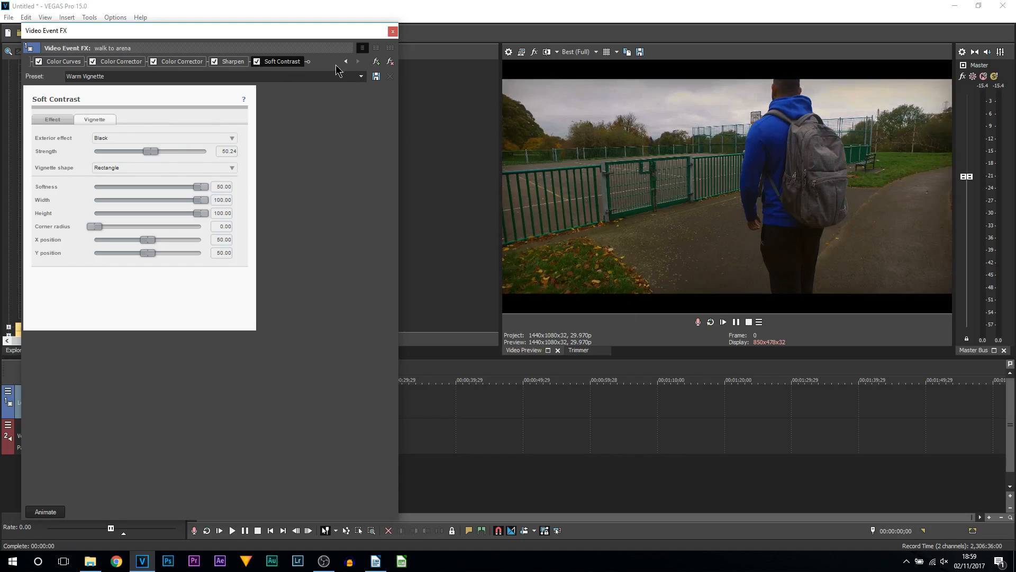
pyautogui.click(257, 62)
pyautogui.click(257, 62)
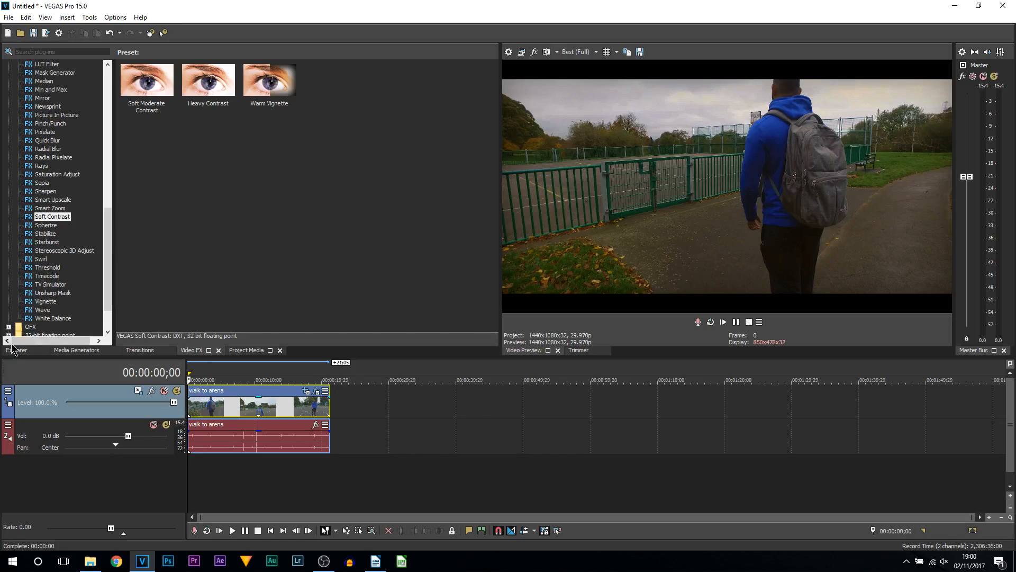
# Add the White Balance effect with the Default preset to the walk to arena video clip.
pyautogui.click(55, 318)
pyautogui.click(134, 104)
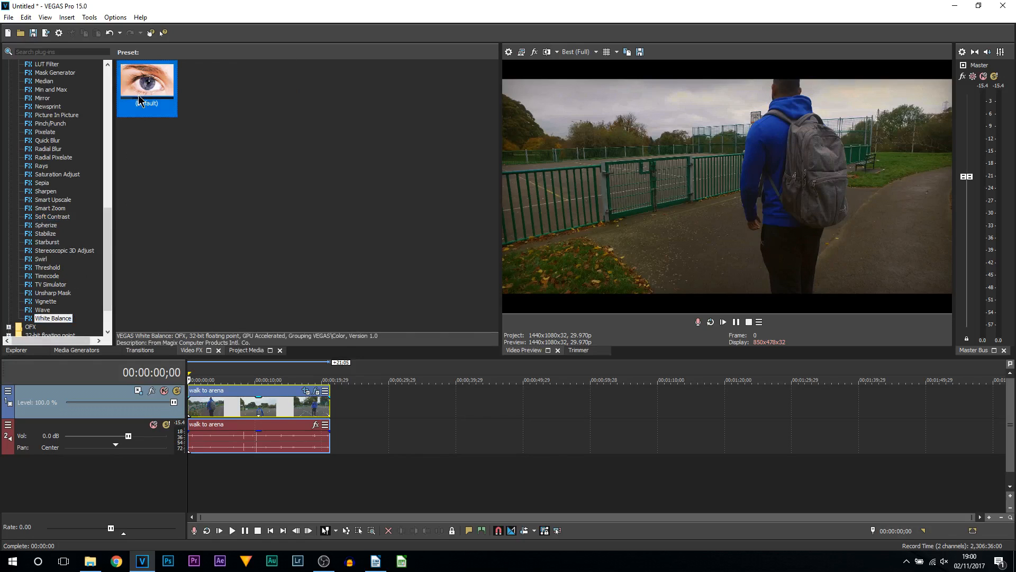
pyautogui.moveTo(137, 81); pyautogui.dragTo(220, 401)
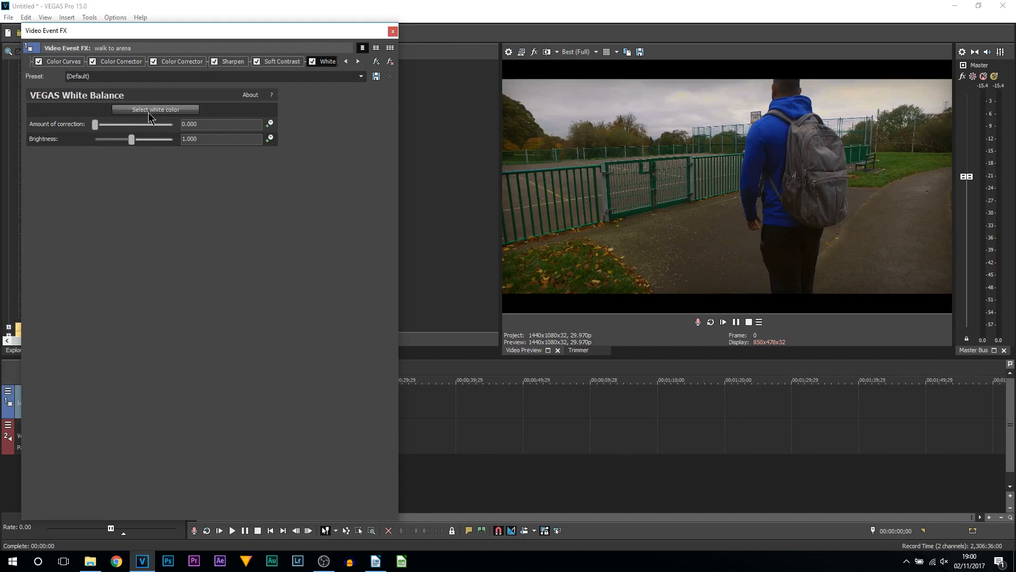
# Sample the grey backpack as White Balance's white color, set the amount of correction to about 0.122, and close the effects window.
pyautogui.click(158, 109)
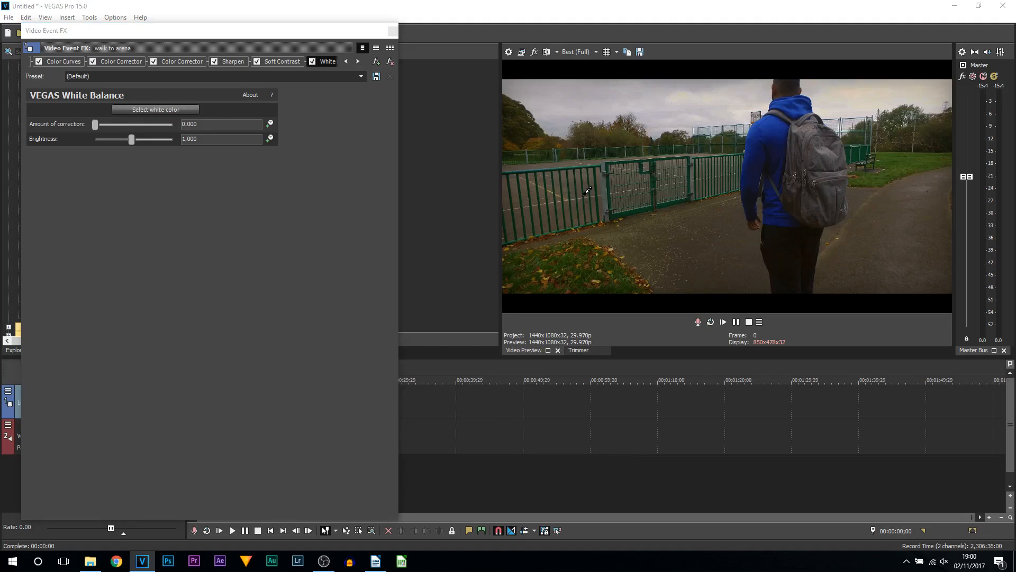
pyautogui.click(826, 148)
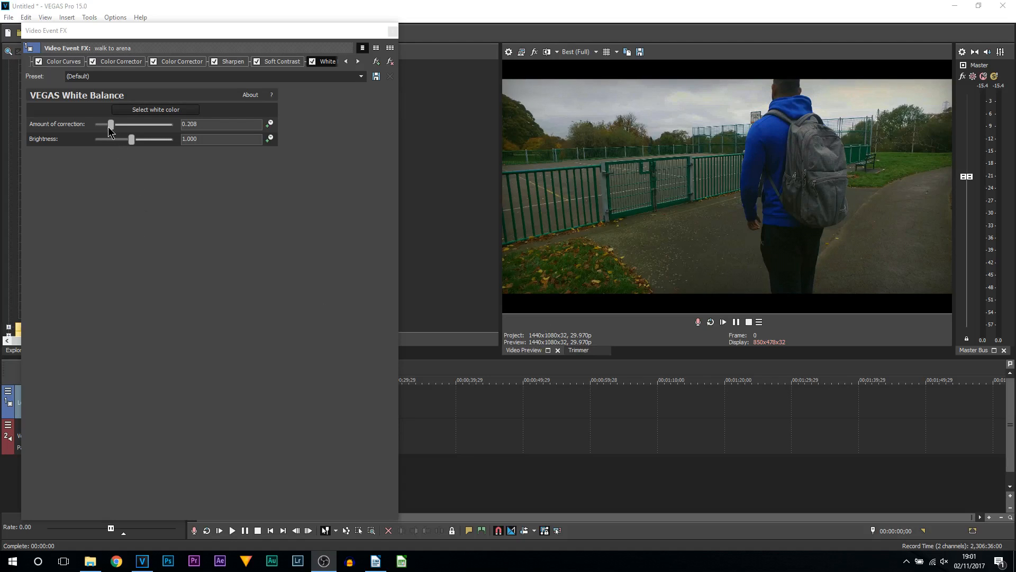
pyautogui.moveTo(108, 125); pyautogui.dragTo(102, 130)
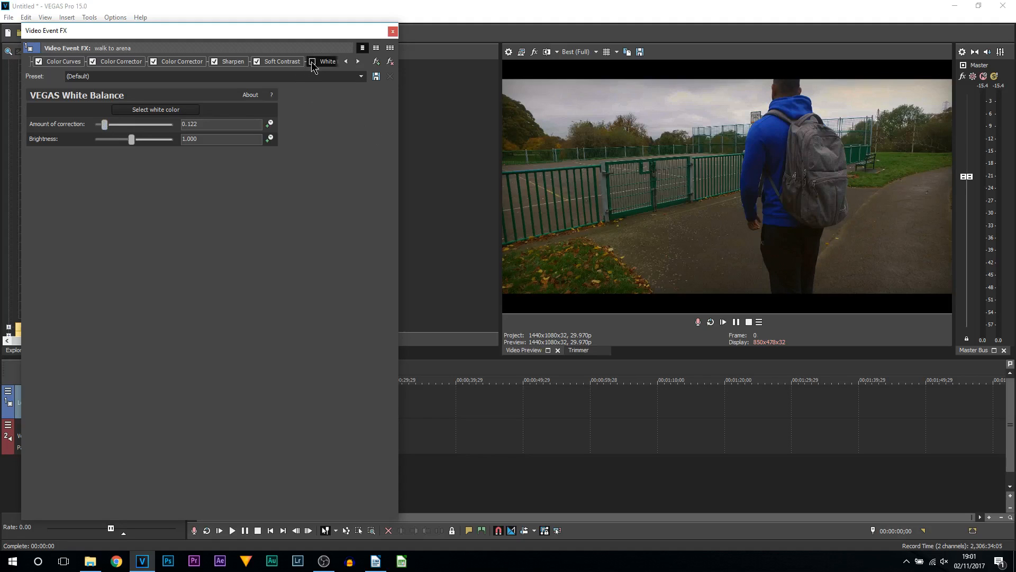
pyautogui.click(392, 31)
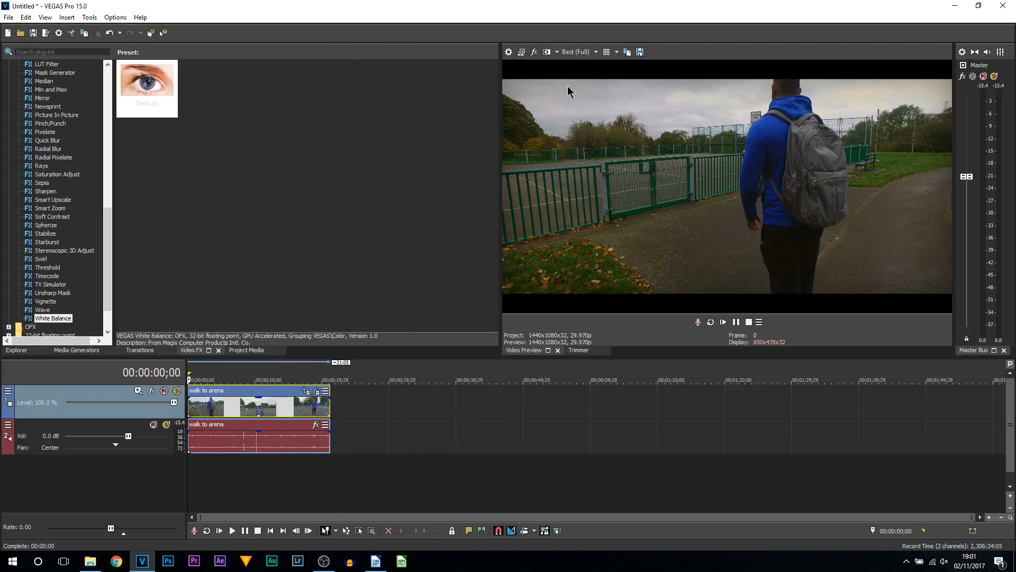
# Inspect the graded look at several points in the first seven seconds of the walk to arena clip.
pyautogui.click(201, 408)
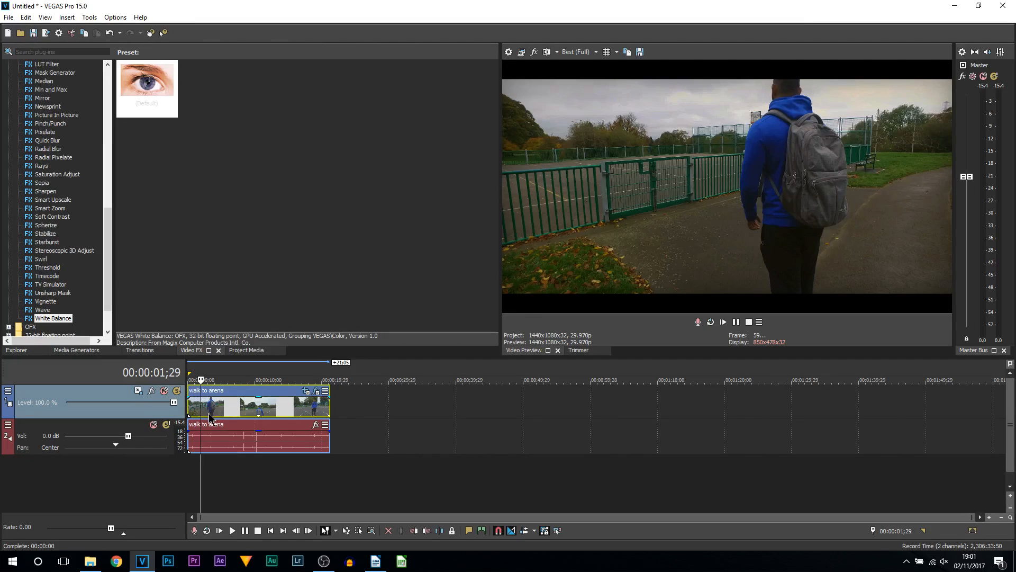
pyautogui.click(227, 414)
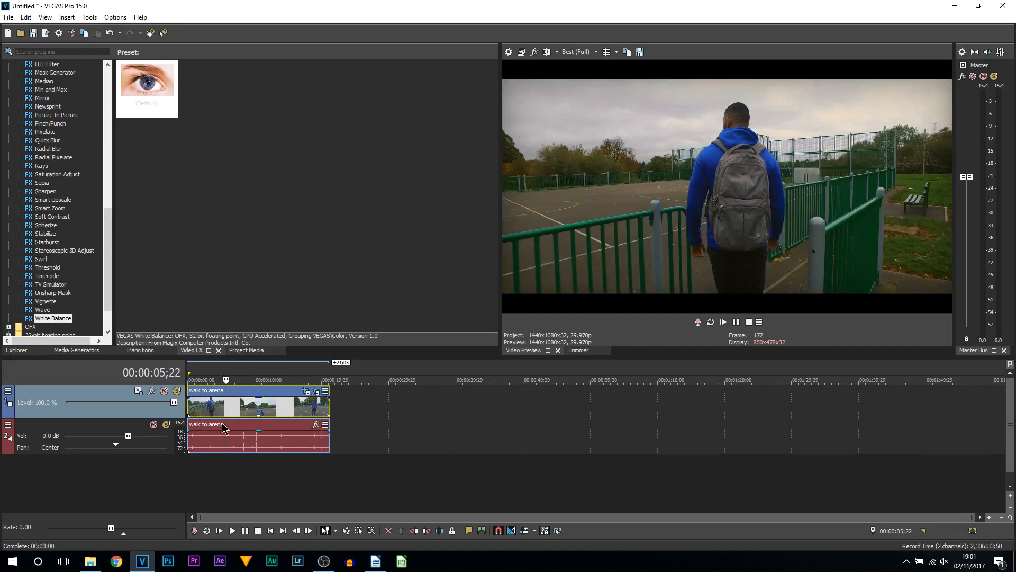
pyautogui.click(225, 414)
pyautogui.click(227, 411)
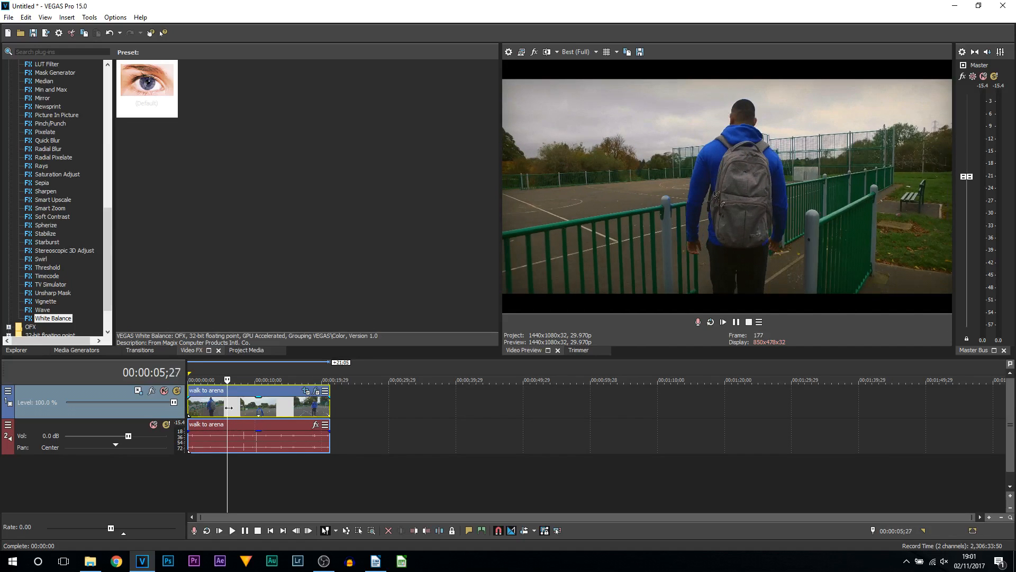
pyautogui.click(234, 406)
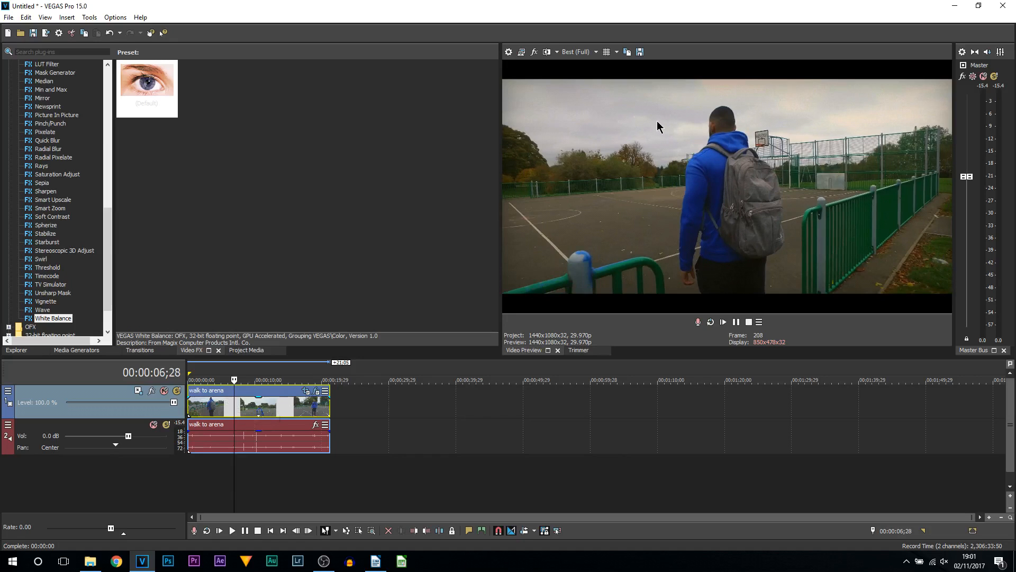
# Compare the original and graded footage in a split-screen preview and briefly play back the full graded clip.
pyautogui.click(547, 53)
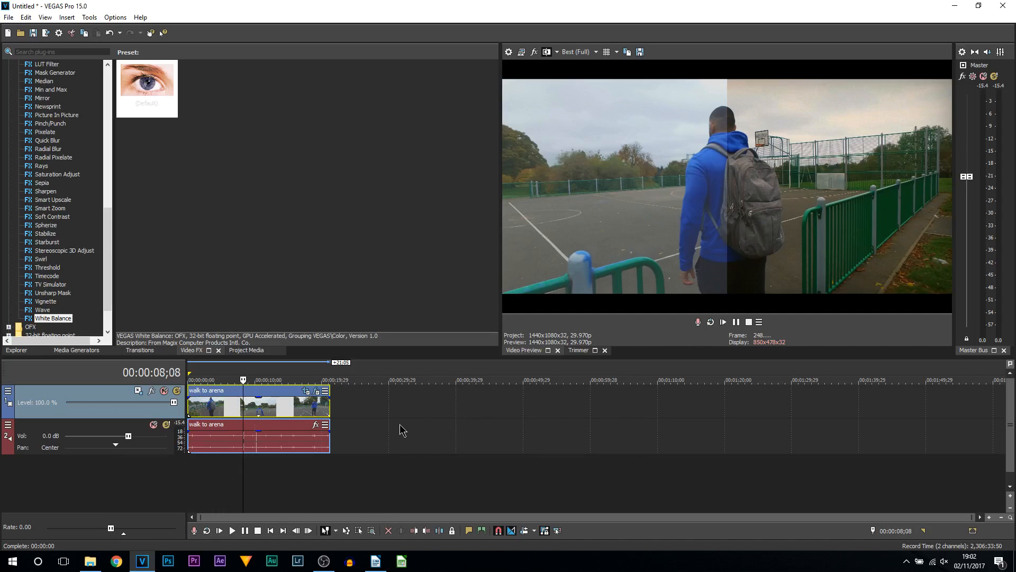
pyautogui.press('KP_0')
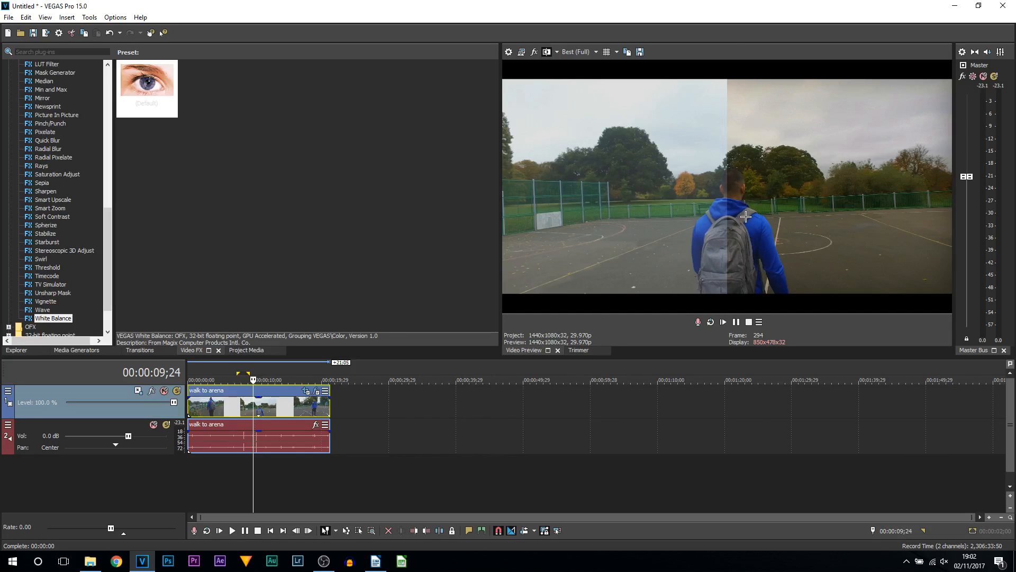
pyautogui.click(723, 322)
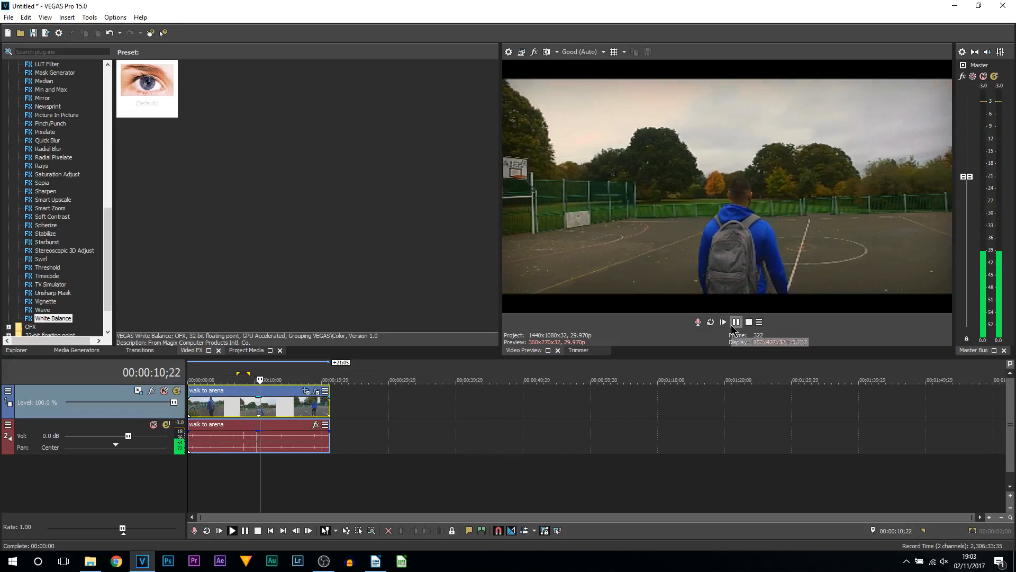
pyautogui.click(736, 322)
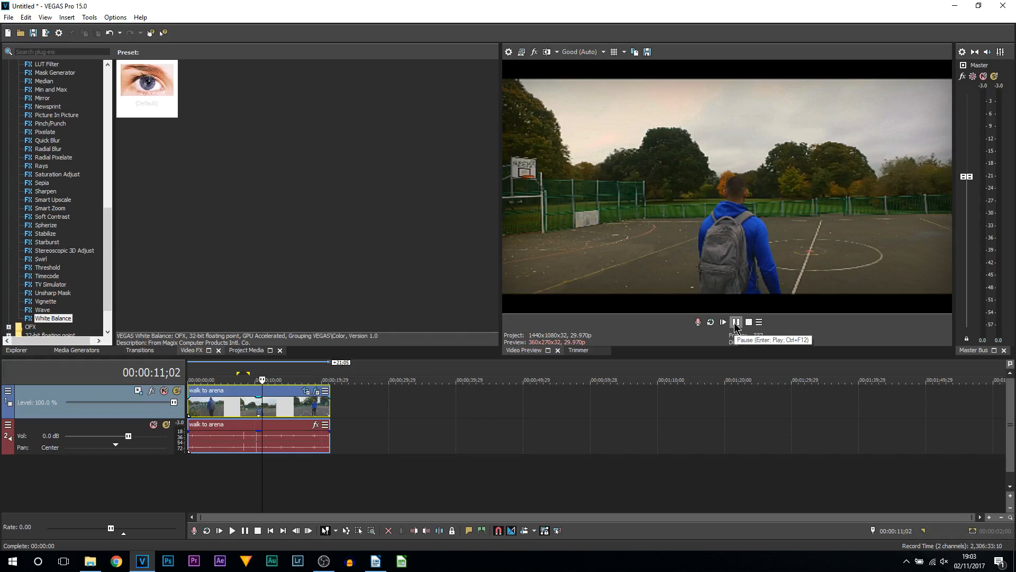